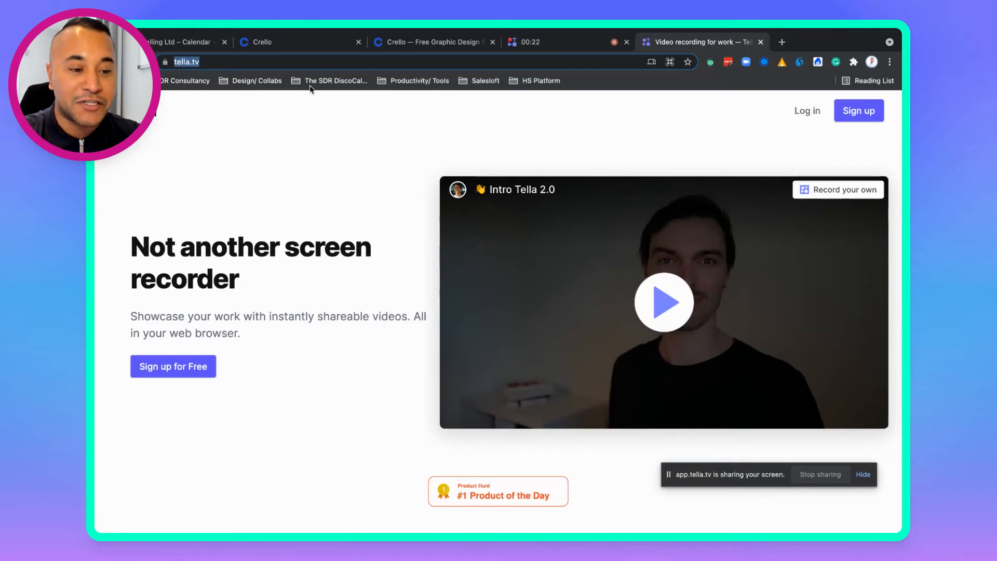
Step: Log in to Tella from the tella.tv home page and open the recorder for a new scene
{"action": "left_click", "coordinate": [299, 64]}
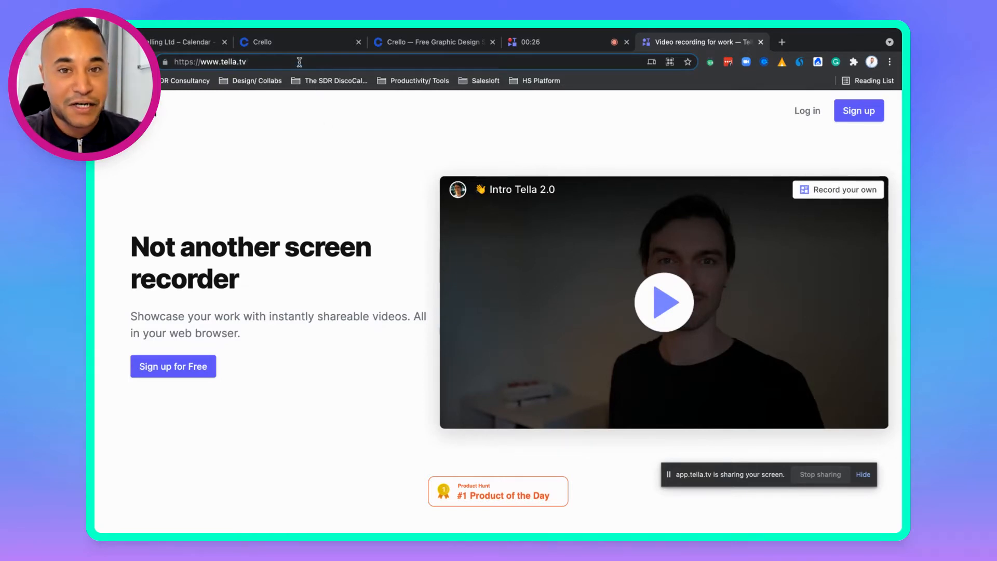
{"action": "left_click", "coordinate": [804, 111]}
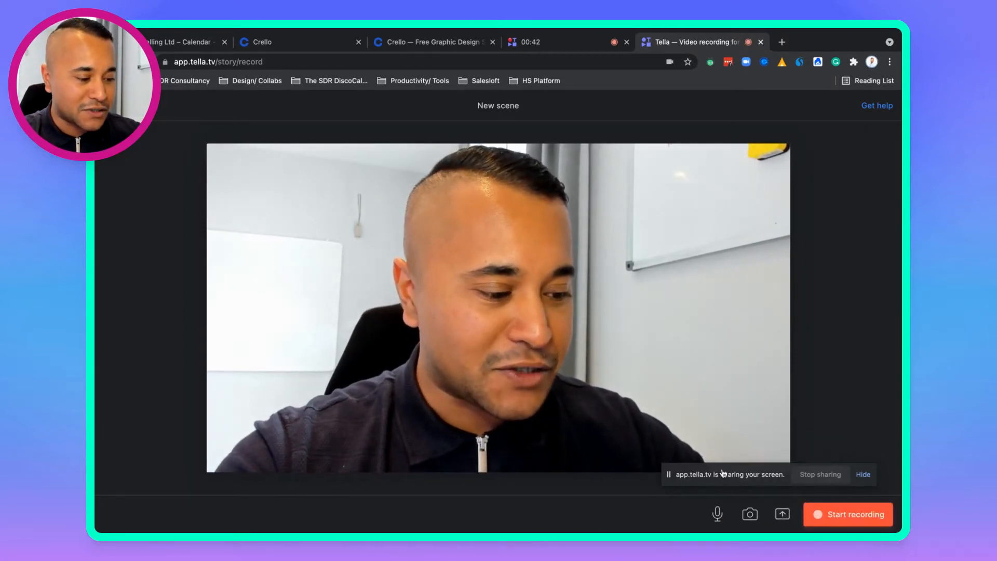
Step: Move the screen-sharing notice clear of the recording controls and record a camera-only first scene of about 5 seconds
{"action": "left_click_drag", "start_coordinate": [723, 474], "coordinate": [503, 508]}
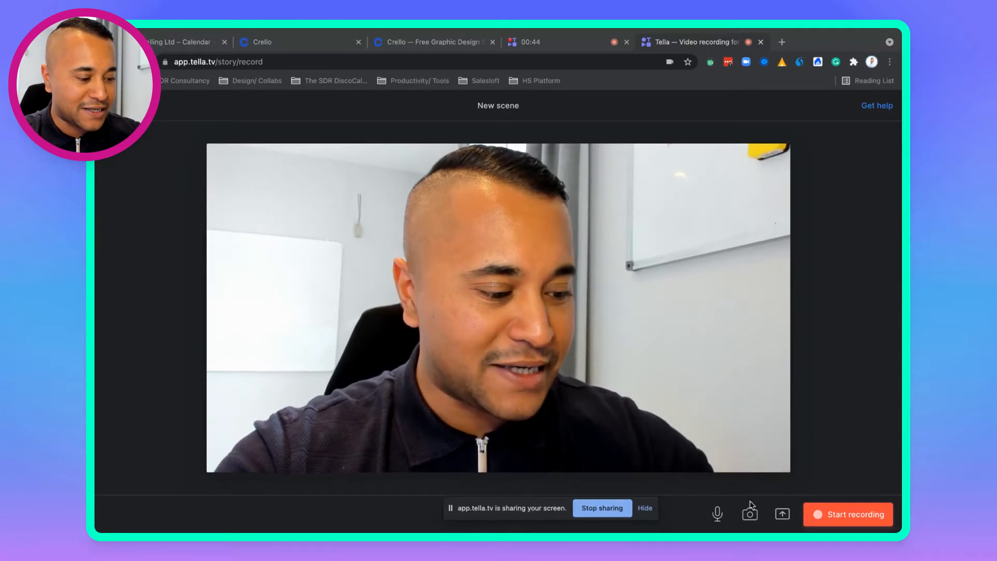
{"action": "left_click", "coordinate": [783, 516]}
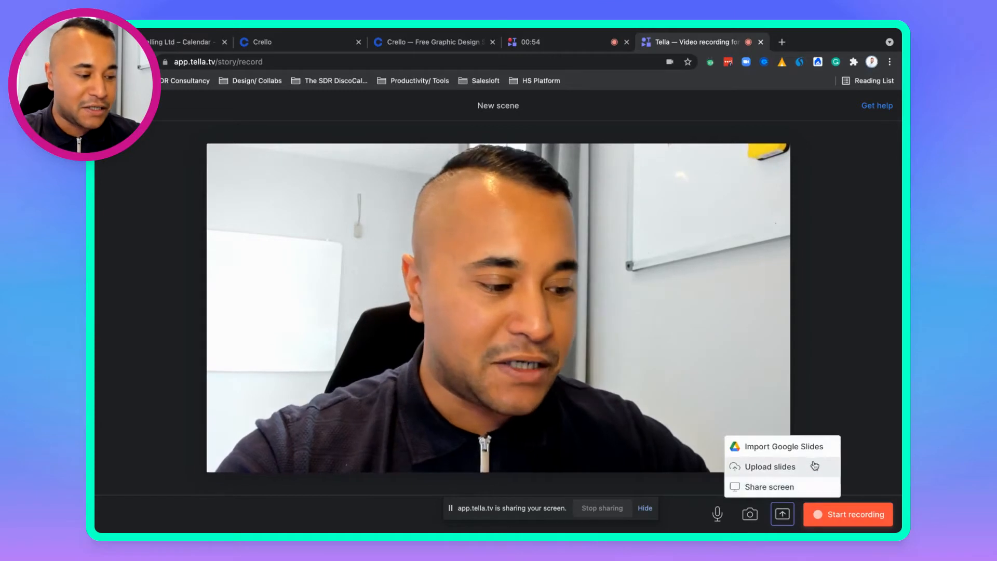
{"action": "left_click", "coordinate": [850, 516]}
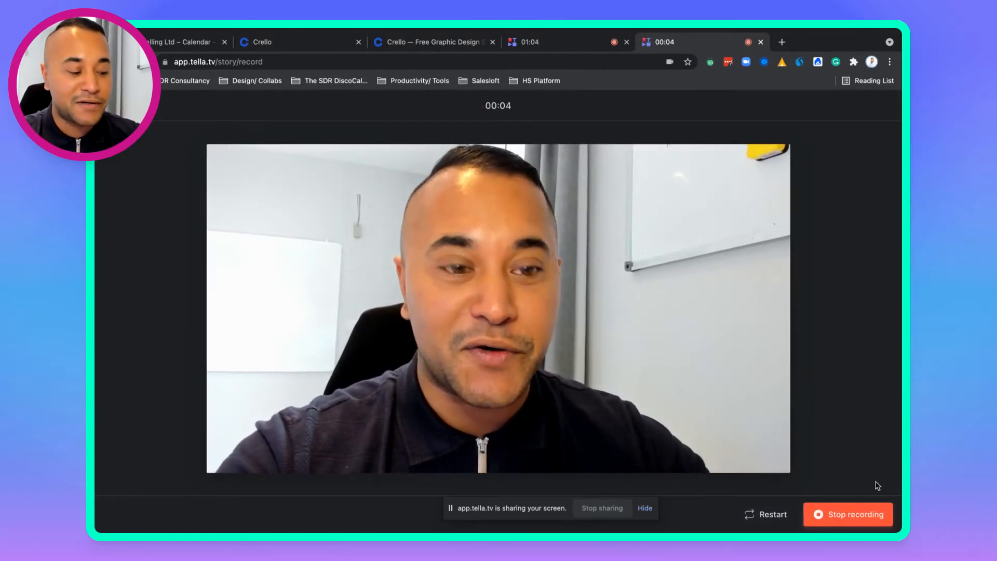
{"action": "left_click", "coordinate": [848, 515]}
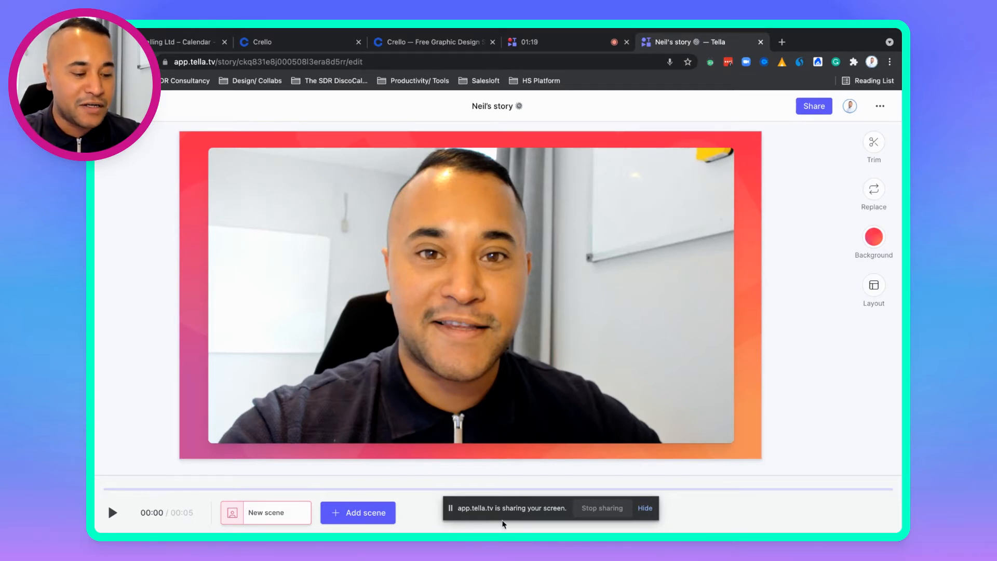
Step: Browse the uploaded and standard background images available for the first scene
{"action": "left_click_drag", "start_coordinate": [503, 514], "coordinate": [610, 512]}
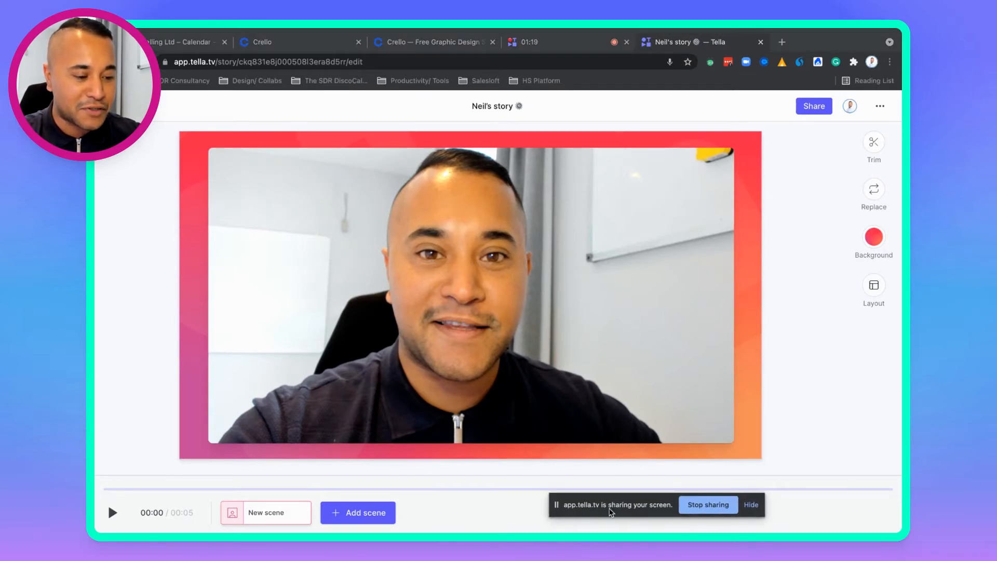
{"action": "left_click", "coordinate": [877, 248]}
{"action": "left_click", "coordinate": [877, 239]}
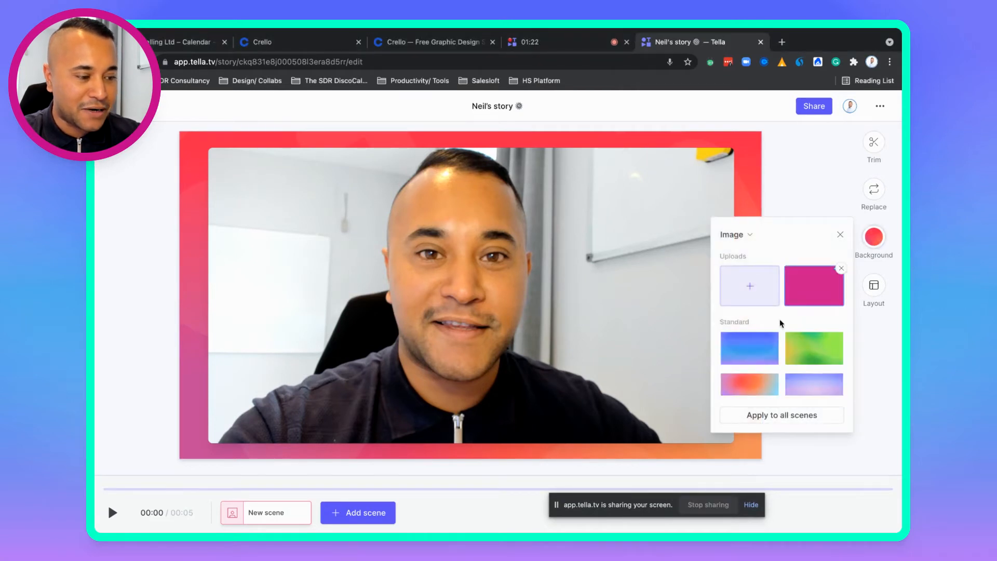
{"action": "scroll", "coordinate": [777, 329], "scroll_direction": "down", "scroll_amount": 5}
{"action": "scroll", "coordinate": [778, 328], "scroll_direction": "up", "scroll_amount": 8}
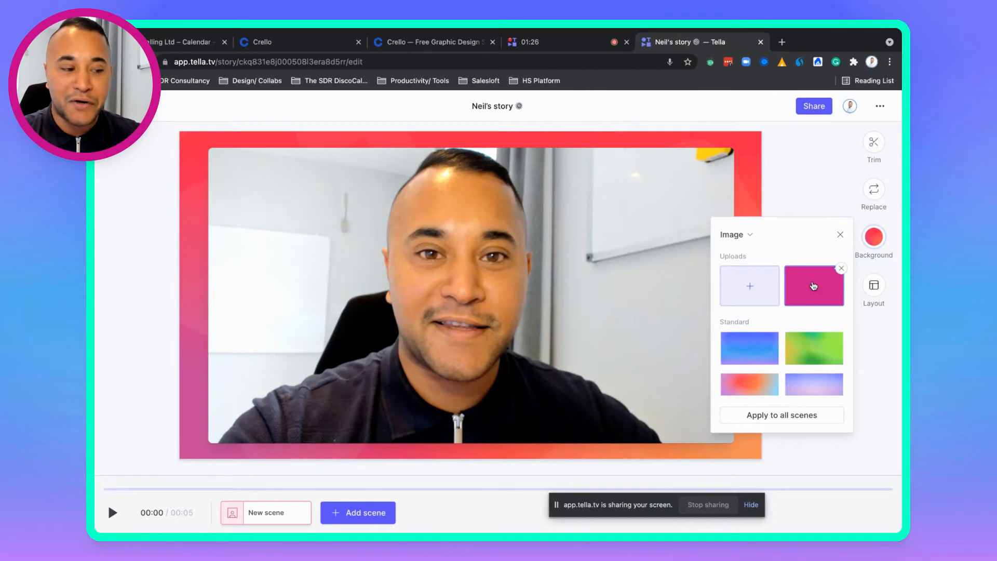
{"action": "left_click", "coordinate": [813, 286]}
{"action": "left_click", "coordinate": [826, 171]}
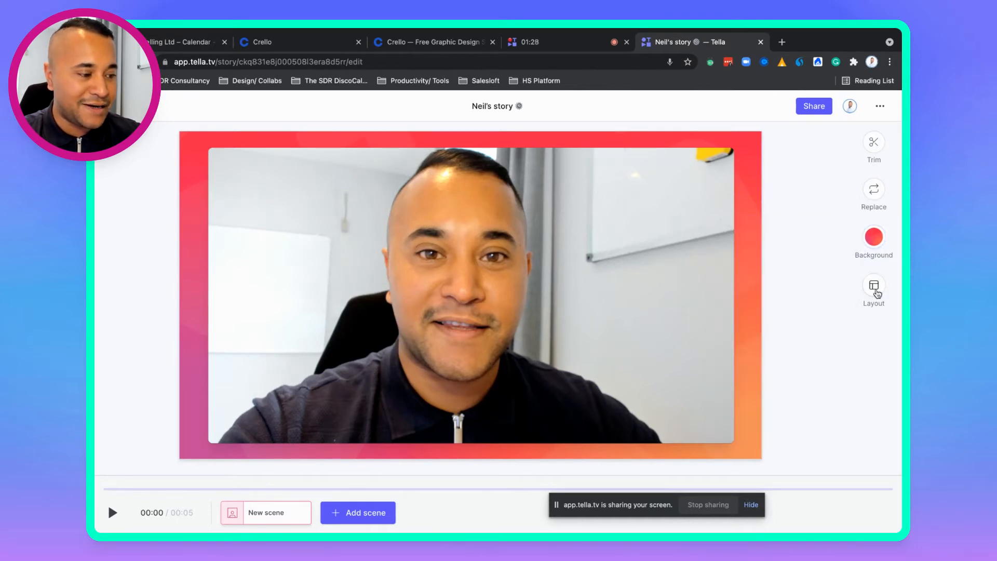
Step: Set the first scene's layout to the full-frame camera after trying the portrait, round and square layouts
{"action": "left_click", "coordinate": [876, 292]}
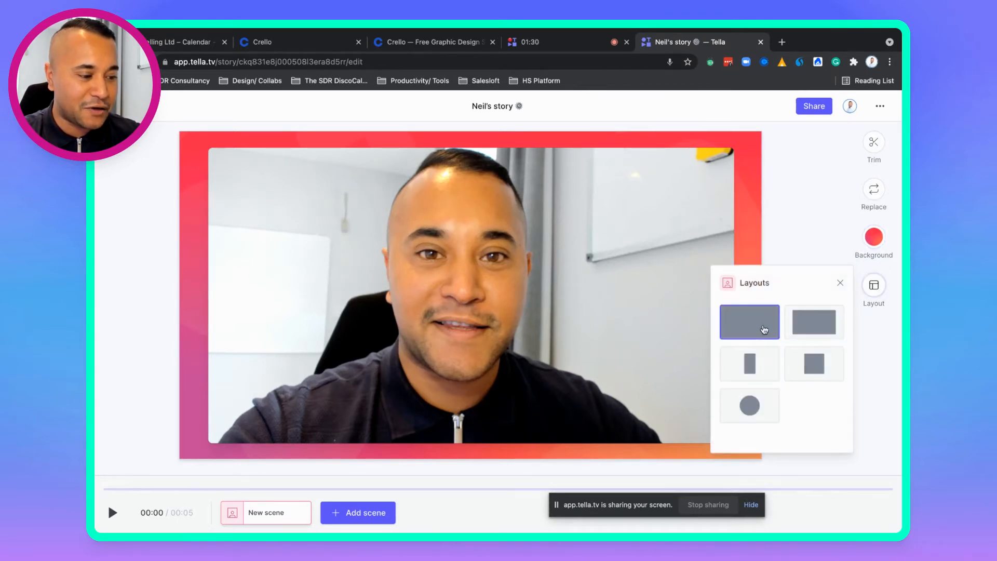
{"action": "left_click", "coordinate": [750, 363]}
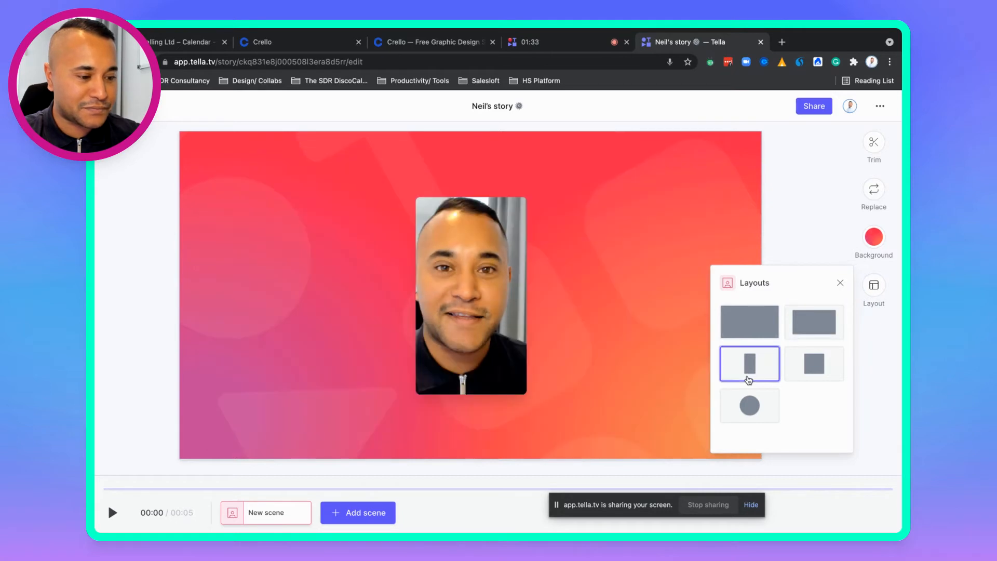
{"action": "left_click", "coordinate": [750, 405]}
{"action": "left_click", "coordinate": [814, 363]}
{"action": "left_click", "coordinate": [750, 321]}
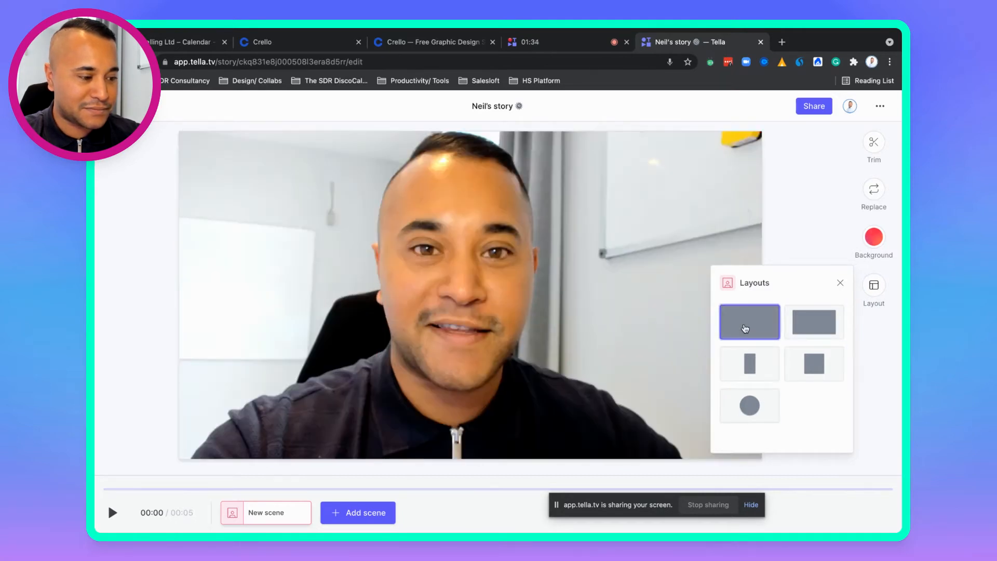
{"action": "left_click", "coordinate": [819, 243]}
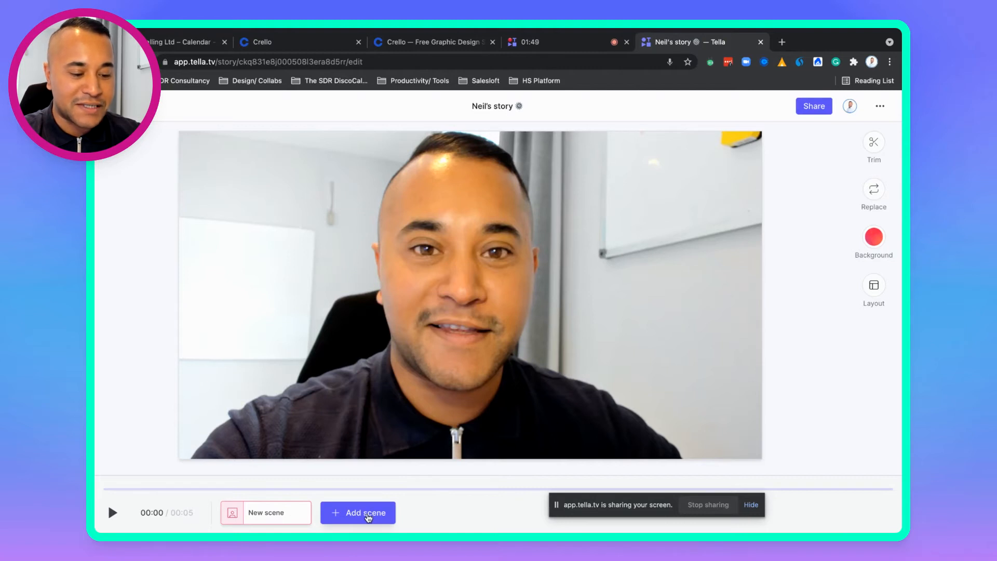
Step: Add a second scene that records the camera beside an uploaded pink HappySelling slide for about 14 seconds
{"action": "left_click", "coordinate": [366, 514]}
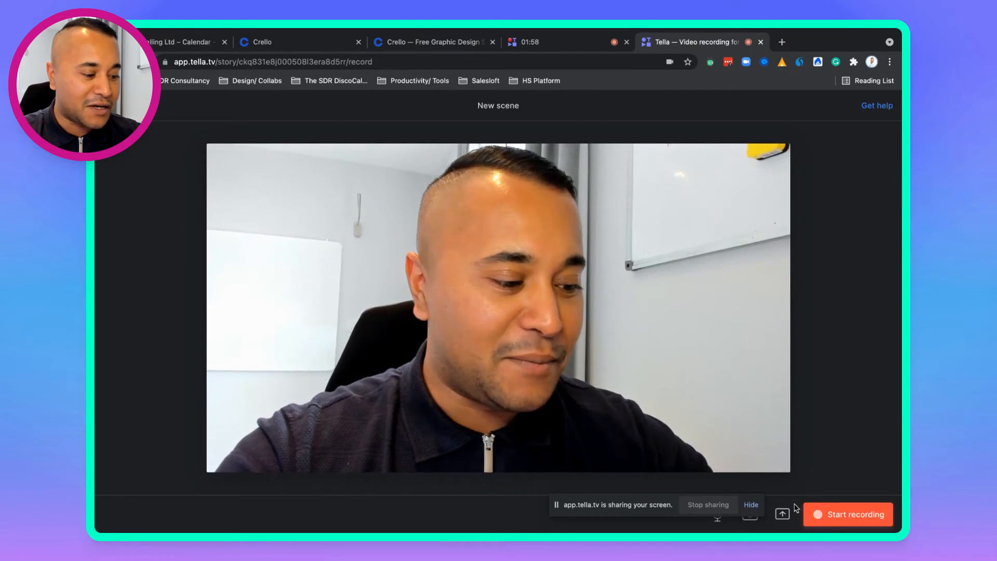
{"action": "left_click", "coordinate": [783, 514]}
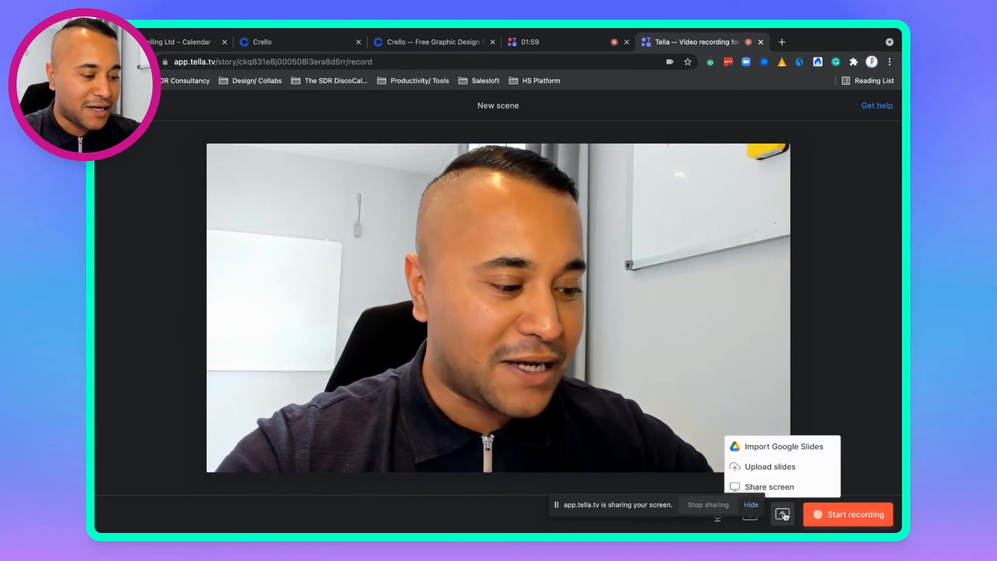
{"action": "left_click", "coordinate": [770, 467]}
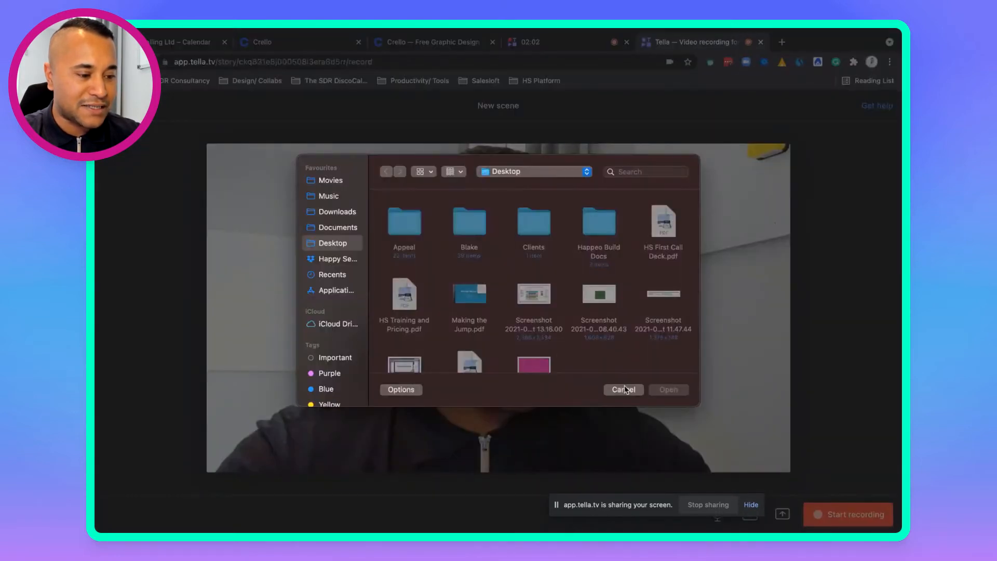
{"action": "left_click", "coordinate": [599, 366]}
{"action": "left_click", "coordinate": [668, 389]}
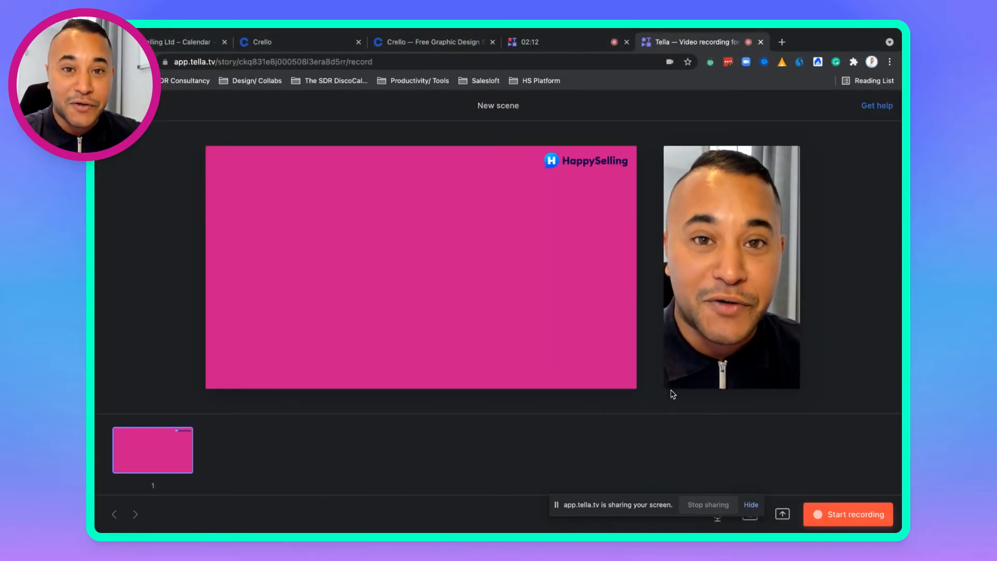
{"action": "left_click", "coordinate": [846, 512]}
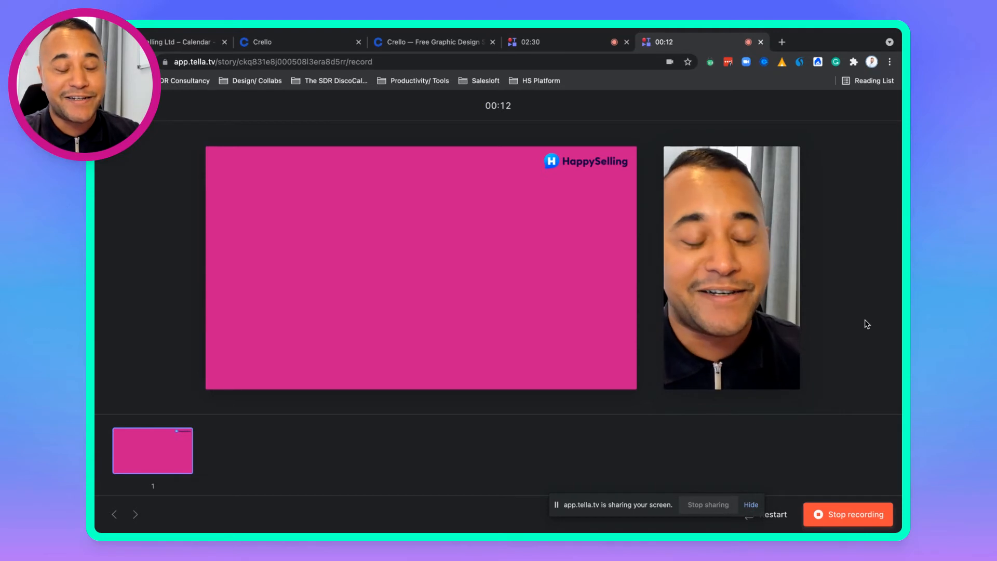
{"action": "left_click", "coordinate": [842, 520]}
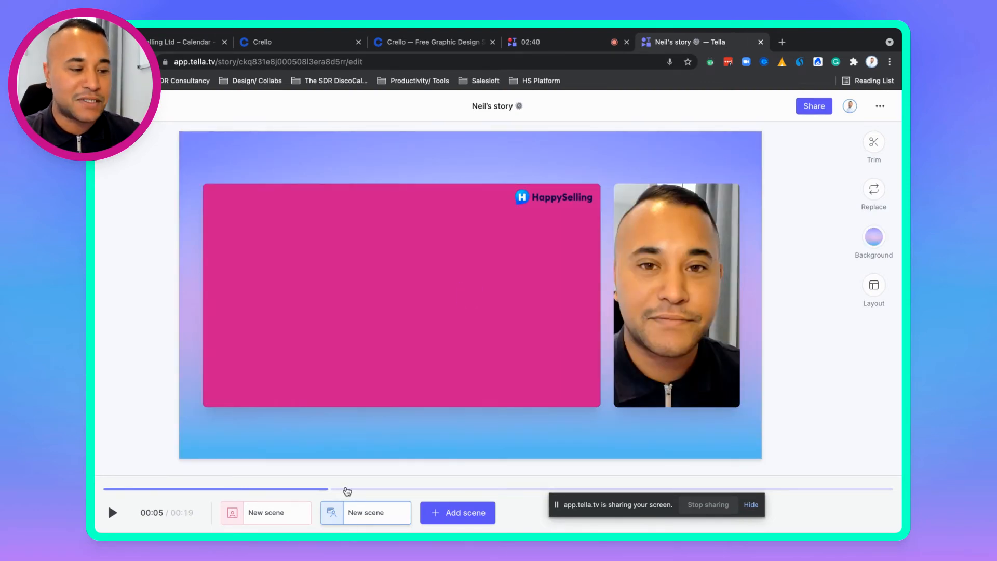
Step: Set the shape of the second scene's camera clip to Round
{"action": "left_click", "coordinate": [640, 329]}
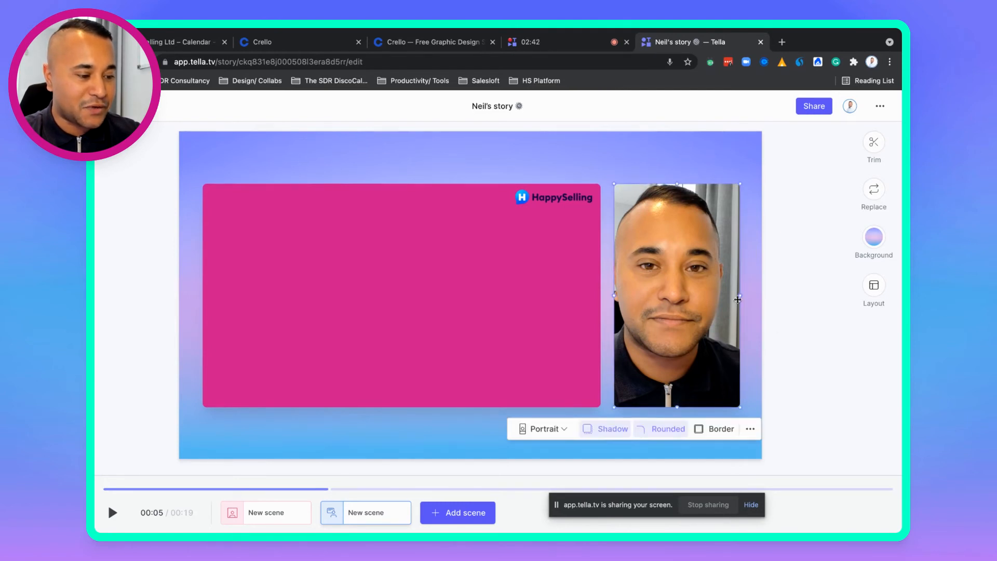
{"action": "left_click", "coordinate": [543, 429]}
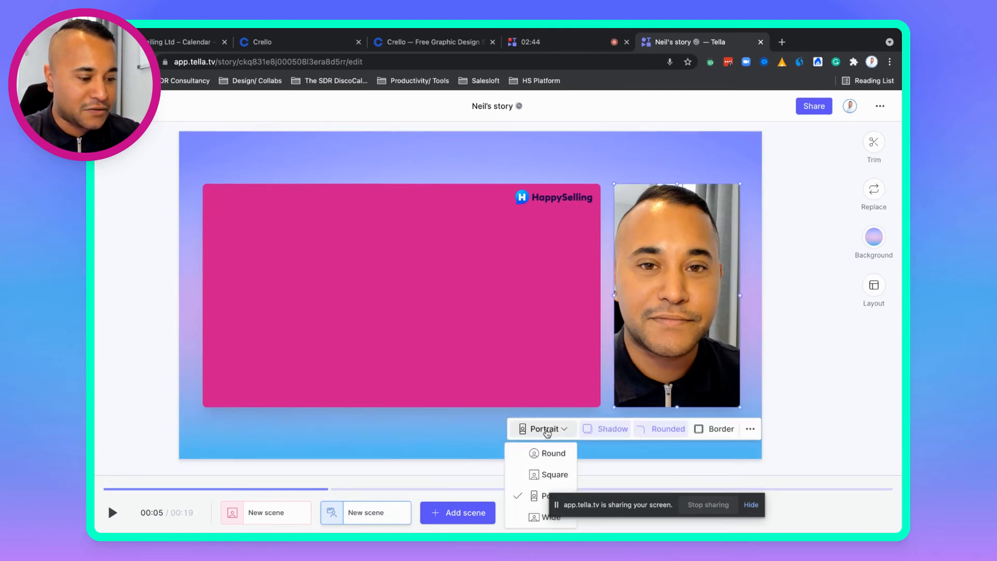
{"action": "left_click", "coordinate": [540, 459]}
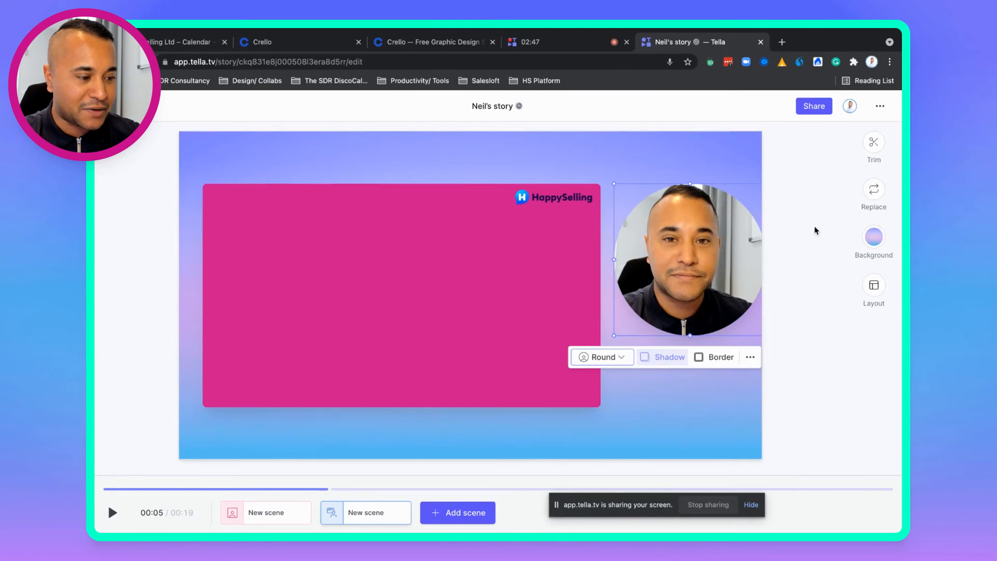
Step: Apply the layout with a small round camera in the slide's upper-left corner and return playback to the story's start
{"action": "left_click", "coordinate": [877, 290]}
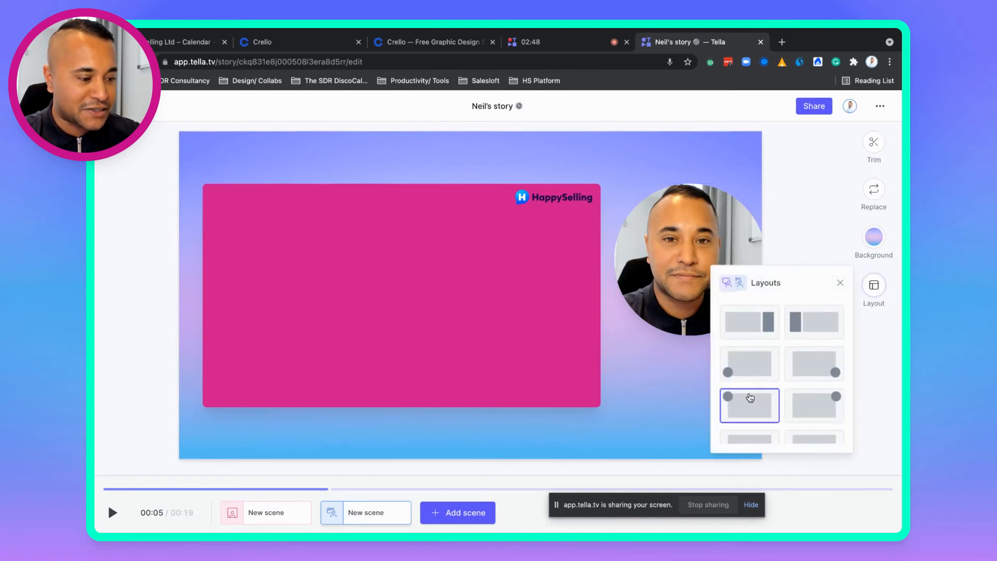
{"action": "left_click", "coordinate": [751, 398]}
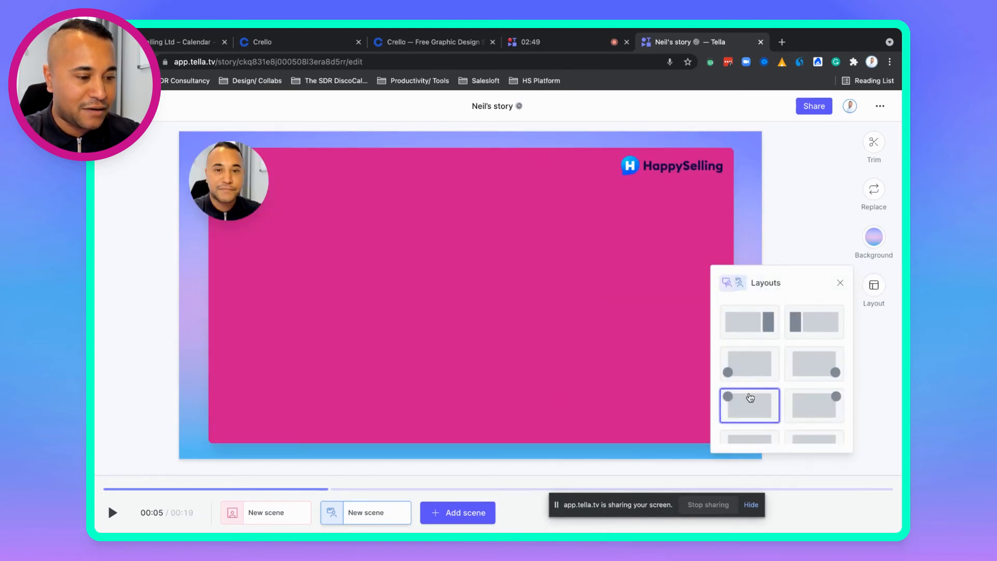
{"action": "left_click", "coordinate": [865, 385]}
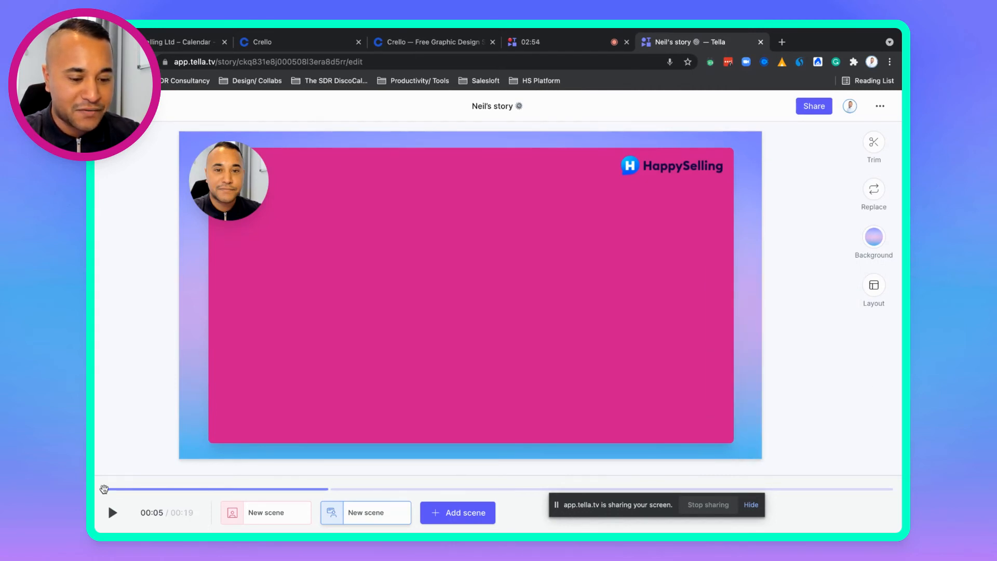
{"action": "left_click", "coordinate": [105, 489]}
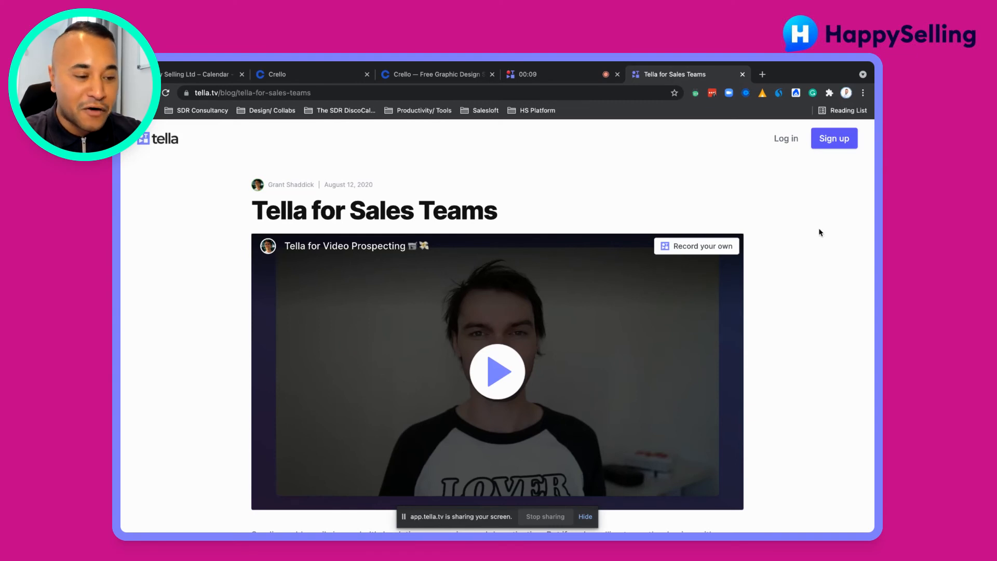
{"action": "scroll", "coordinate": [819, 229], "scroll_direction": "down", "scroll_amount": 2}
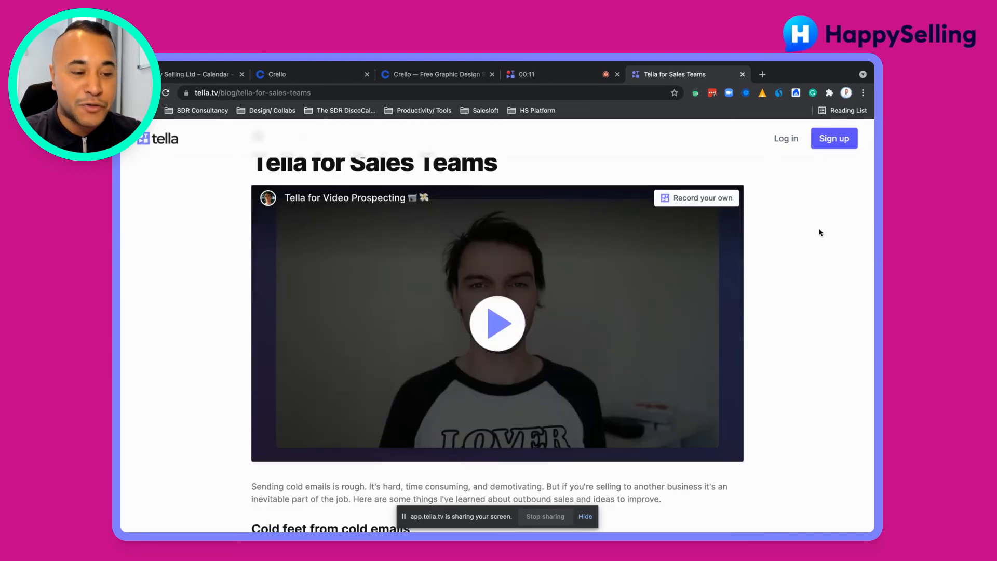
{"action": "scroll", "coordinate": [819, 228], "scroll_direction": "up", "scroll_amount": 1}
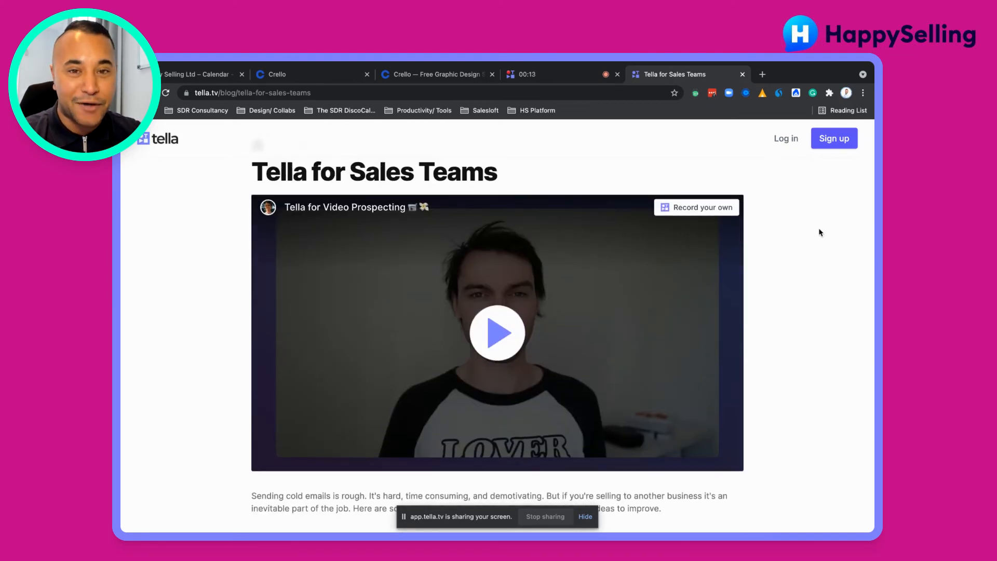
{"action": "scroll", "coordinate": [820, 233], "scroll_direction": "down", "scroll_amount": 5}
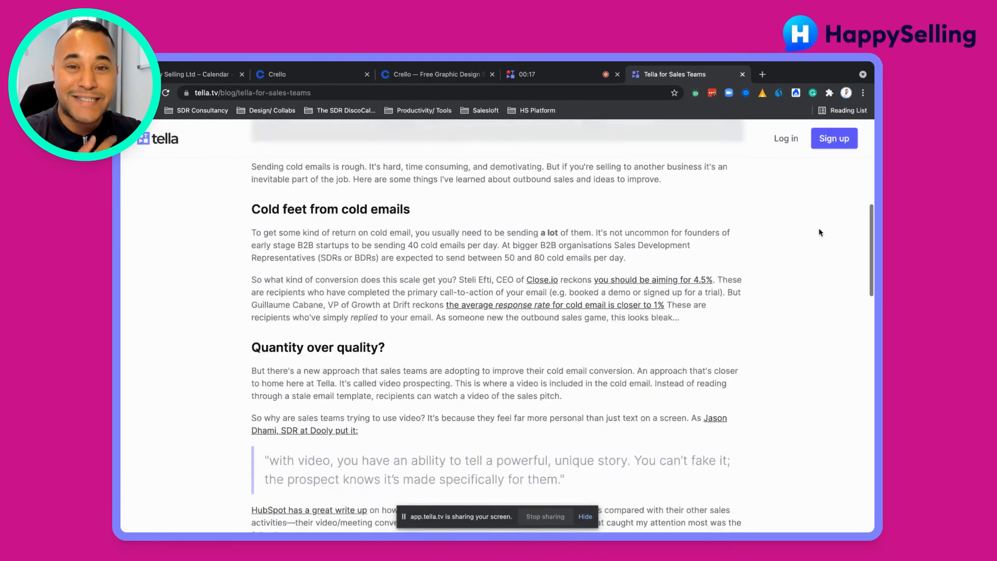
{"action": "scroll", "coordinate": [819, 232], "scroll_direction": "up", "scroll_amount": 10}
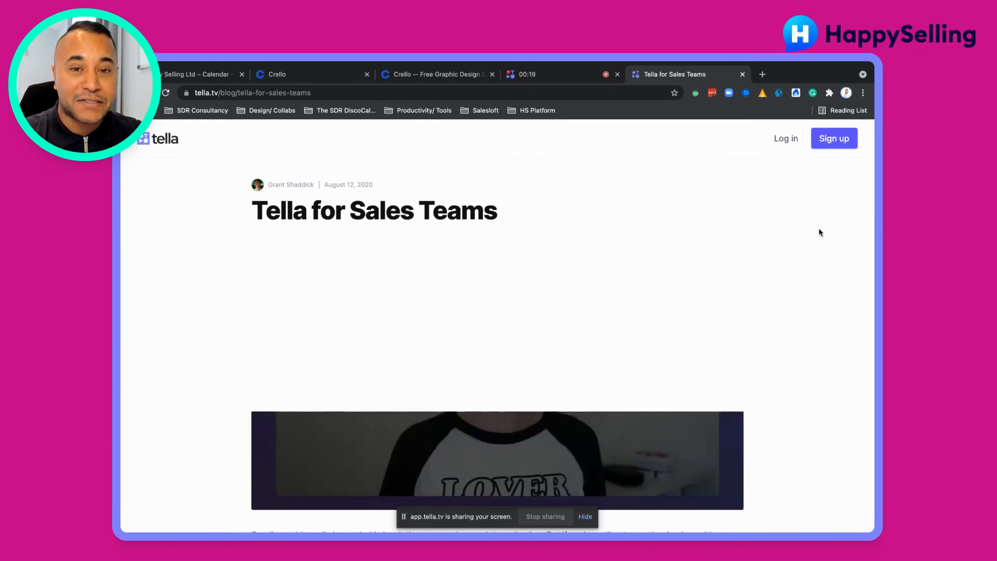